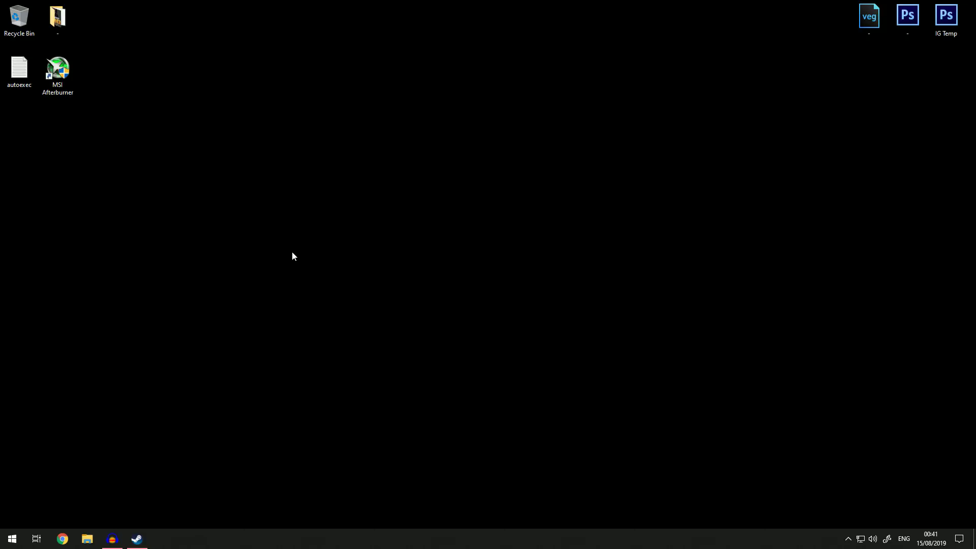
# - Launch NVIDIA Control Panel from the desktop and open the Change Resolution custom resolutions list
pyautogui.rightClick(343, 252)
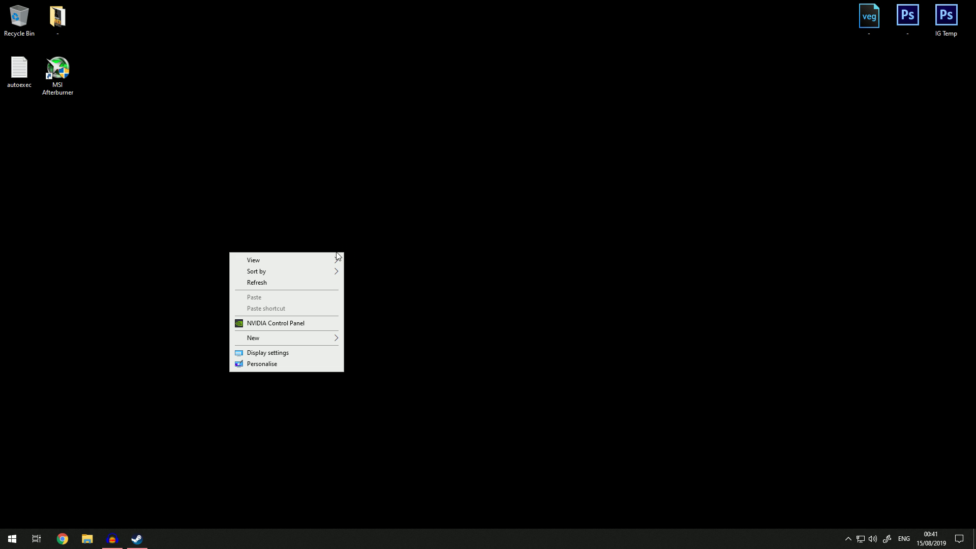
pyautogui.click(270, 324)
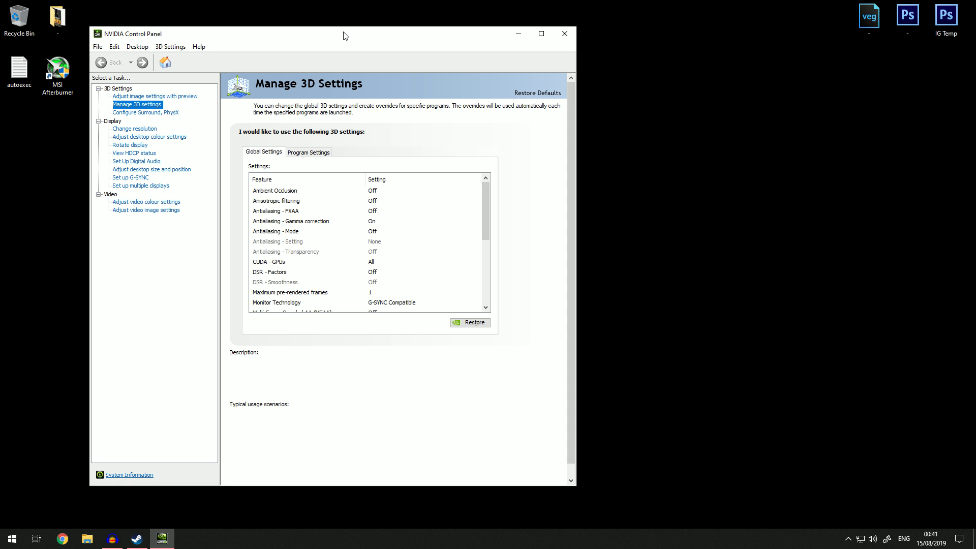
pyautogui.moveTo(343, 36); pyautogui.dragTo(428, 40)
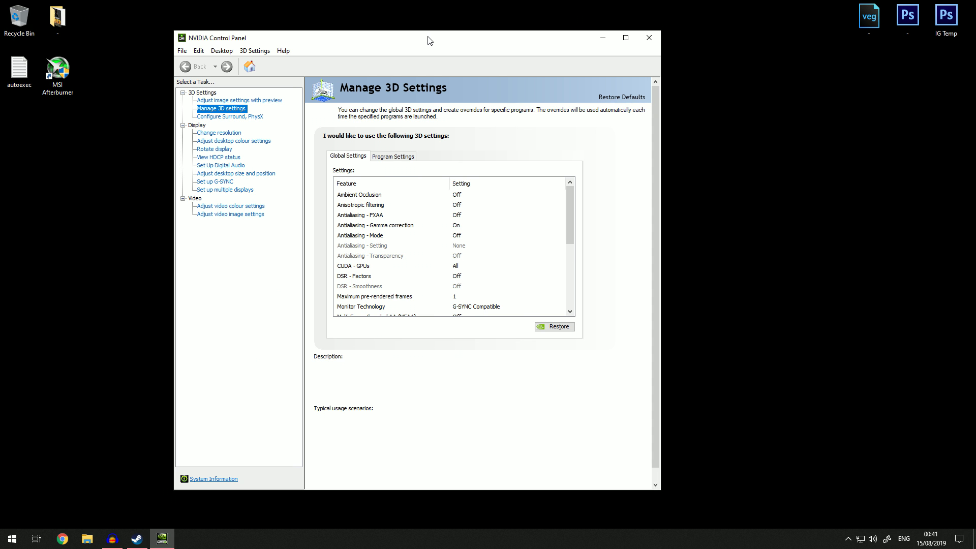
pyautogui.click(228, 134)
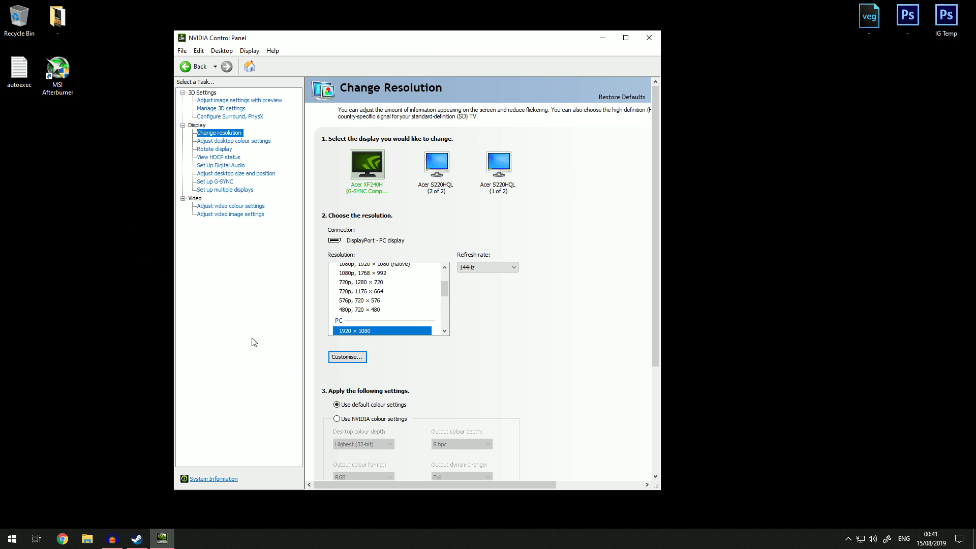
pyautogui.click(348, 357)
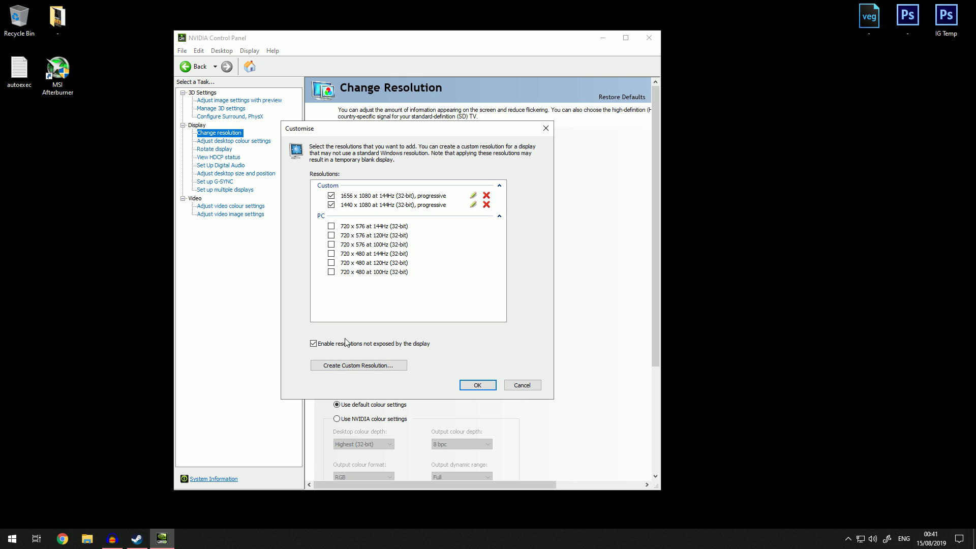
# - Create a 1656 x 1080 custom resolution, confirm it, and scroll to the Custom resolution entries
pyautogui.click(342, 366)
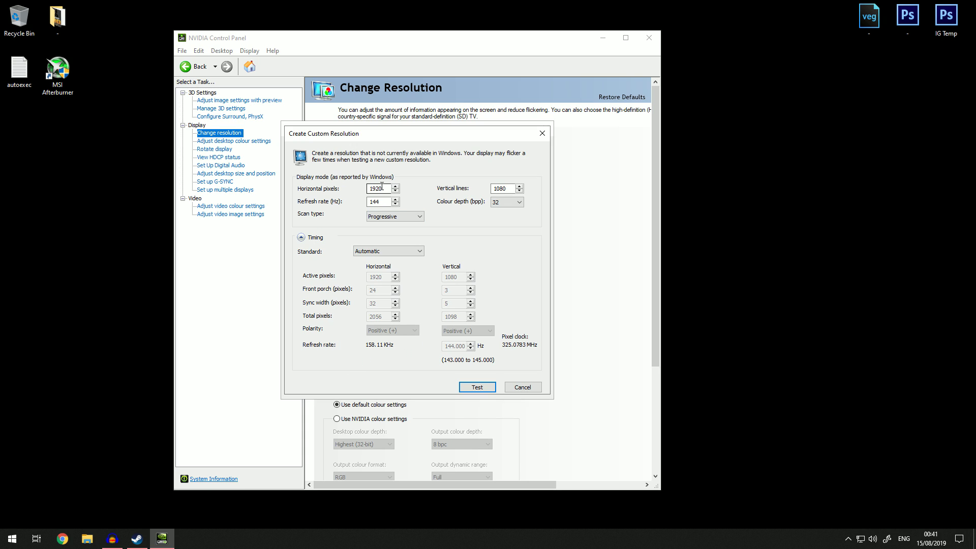
pyautogui.moveTo(386, 188); pyautogui.dragTo(318, 193)
pyautogui.write('1')
pyautogui.write('56')
pyautogui.click(542, 133)
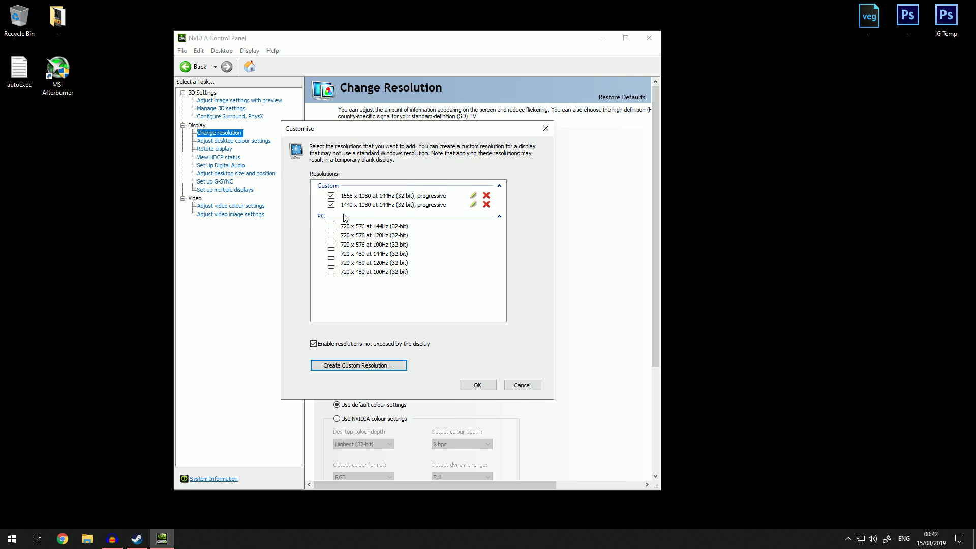
pyautogui.click(478, 386)
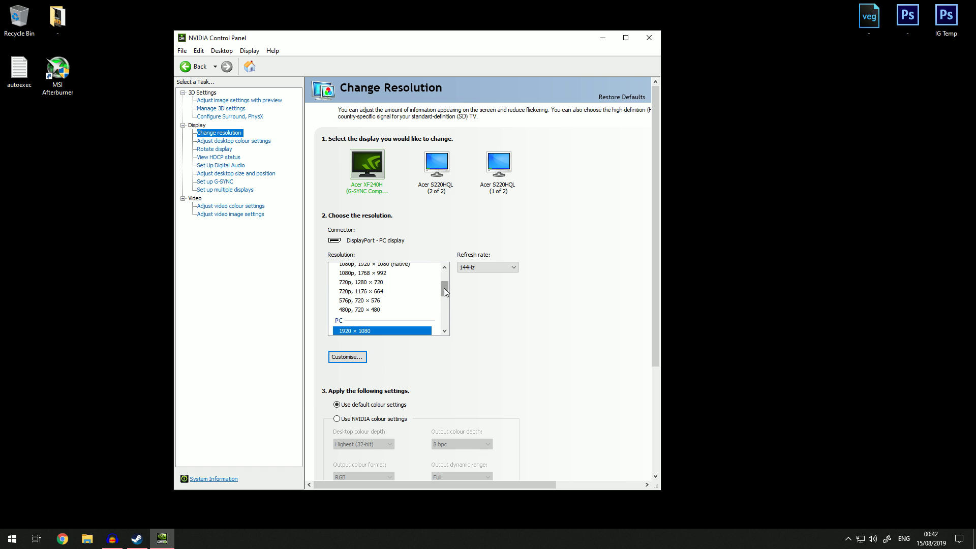
pyautogui.scroll(-2, 444, 287)
pyautogui.moveTo(443, 319); pyautogui.dragTo(446, 277)
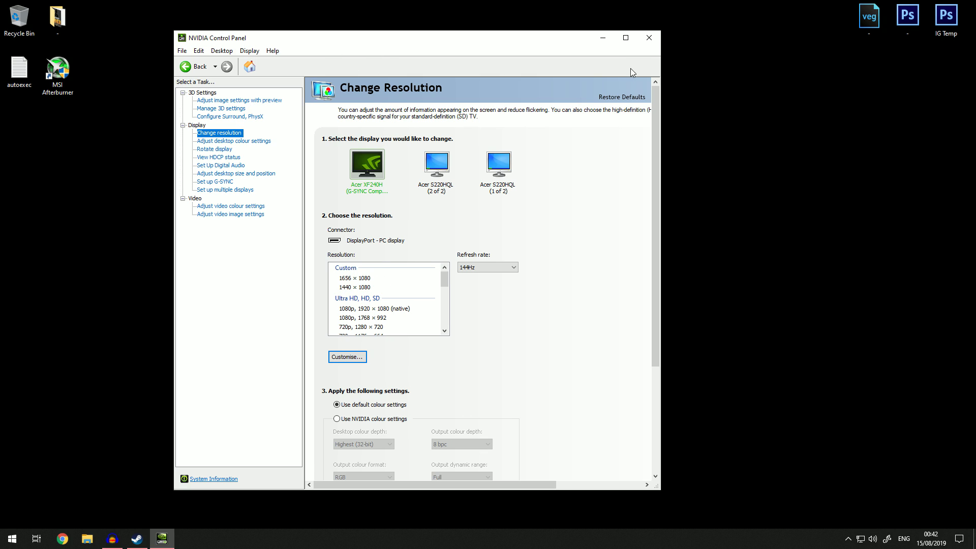
# - Close NVIDIA Control Panel and start File Explorer
pyautogui.click(648, 39)
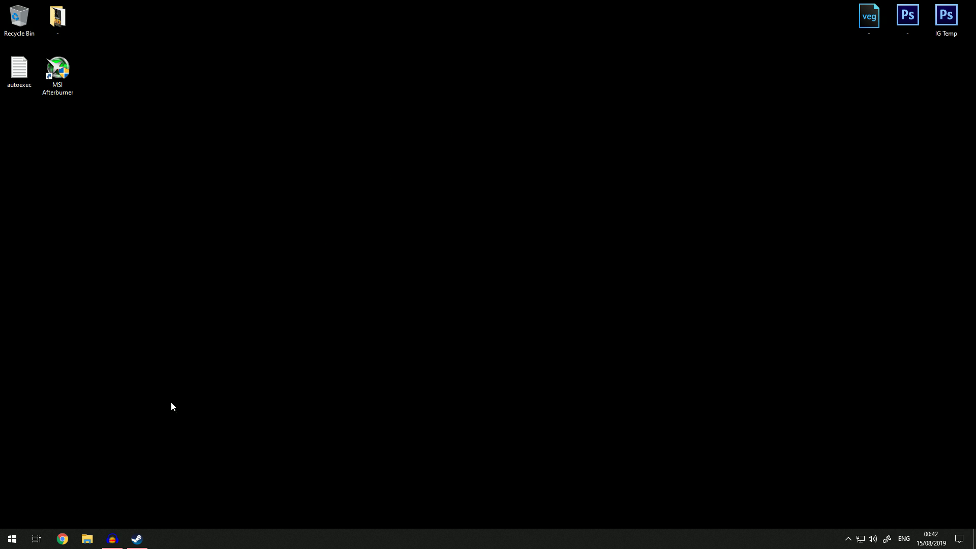
pyautogui.click(87, 539)
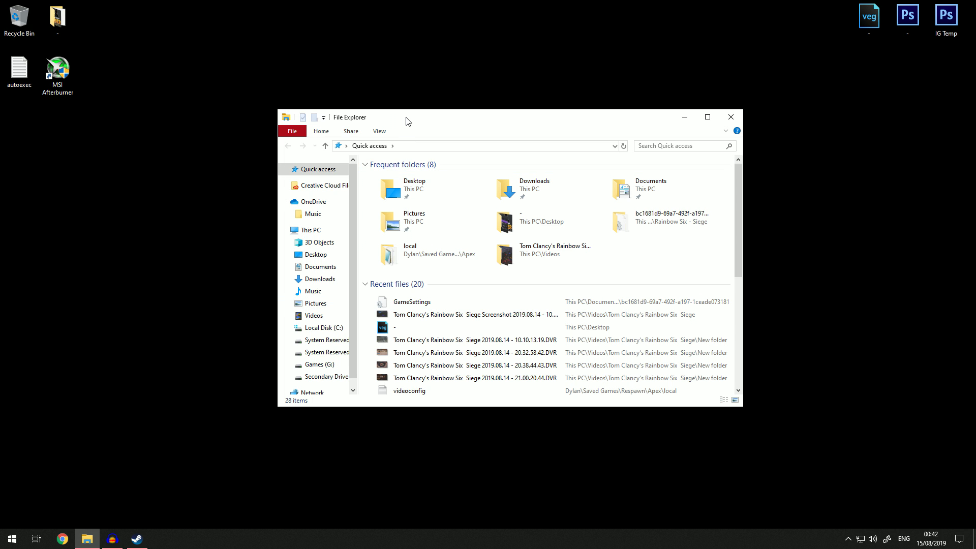
pyautogui.moveTo(407, 120); pyautogui.dragTo(371, 99)
pyautogui.scroll(-1, 335, 158)
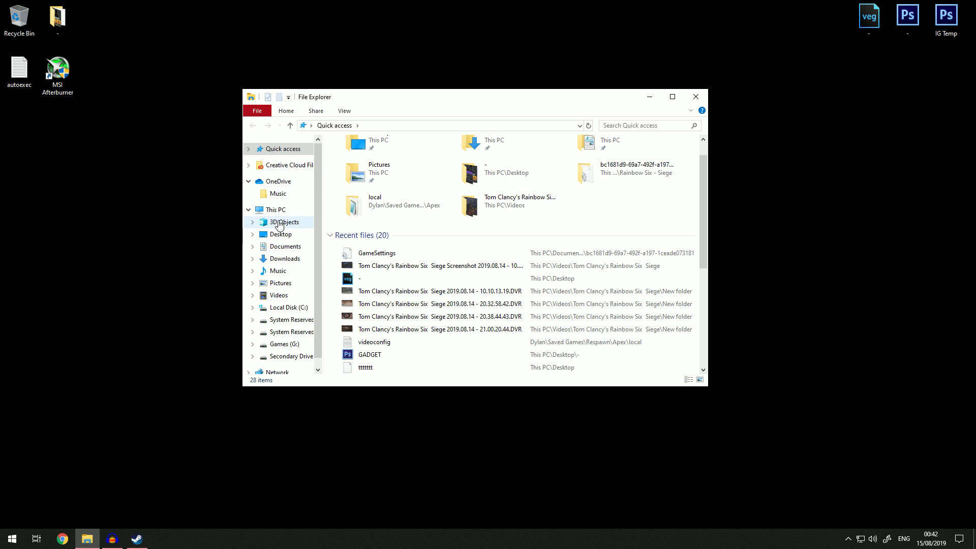
# - Browse to Documents > My Games > Rainbow Six - Siege profile folder with GameSettings
pyautogui.click(287, 247)
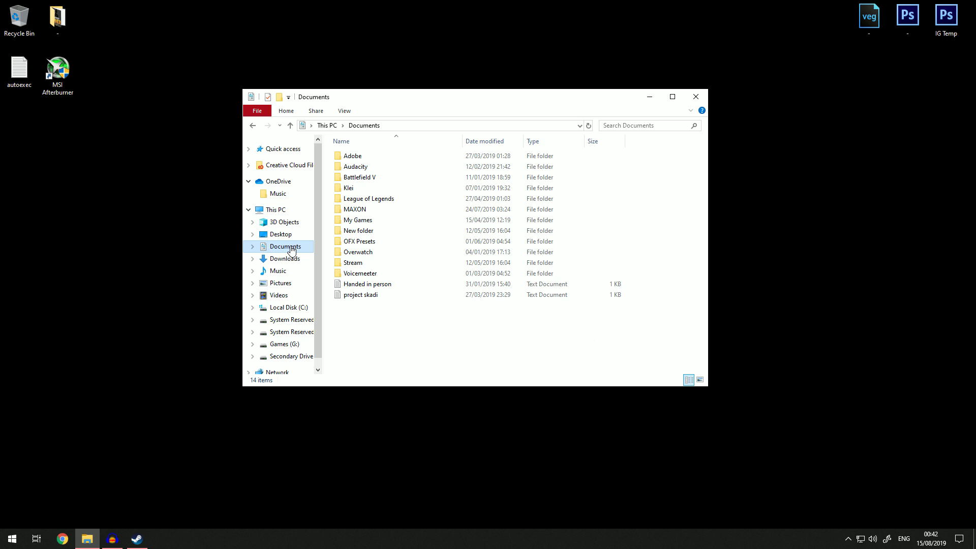
pyautogui.doubleClick(383, 221)
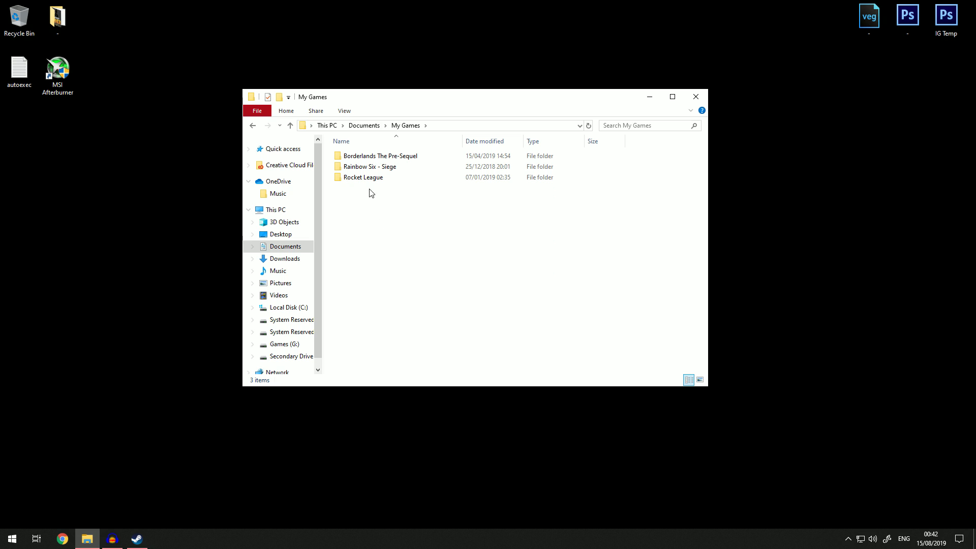
pyautogui.click(397, 169)
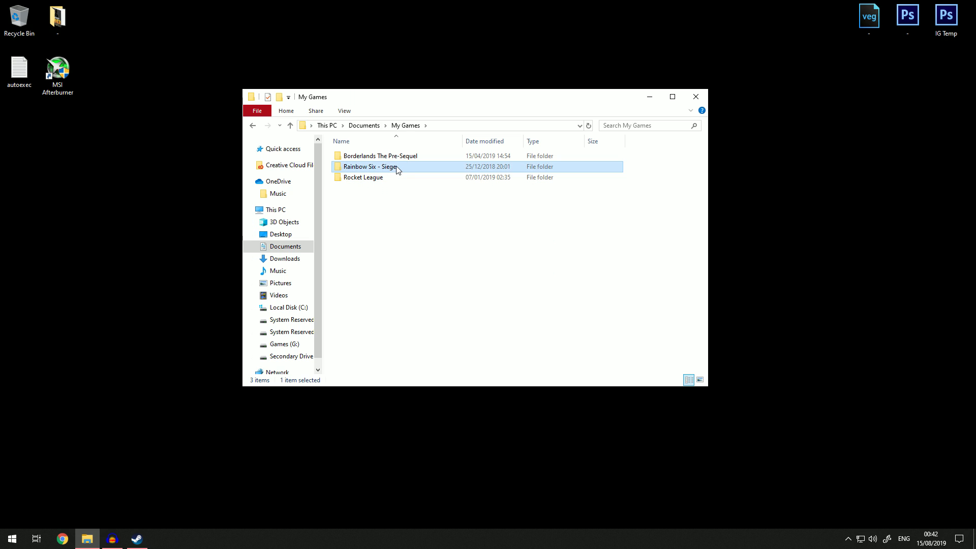
pyautogui.doubleClick(398, 170)
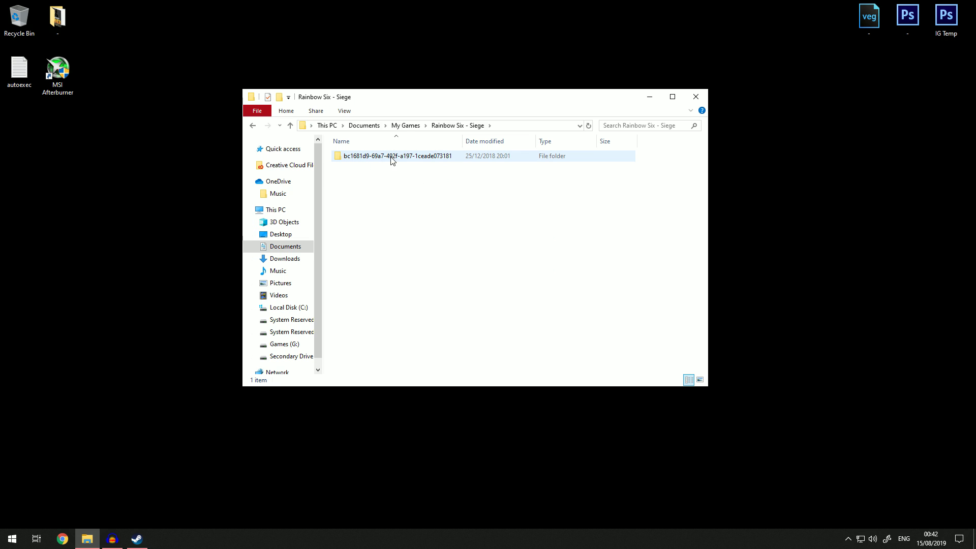
pyautogui.doubleClick(403, 158)
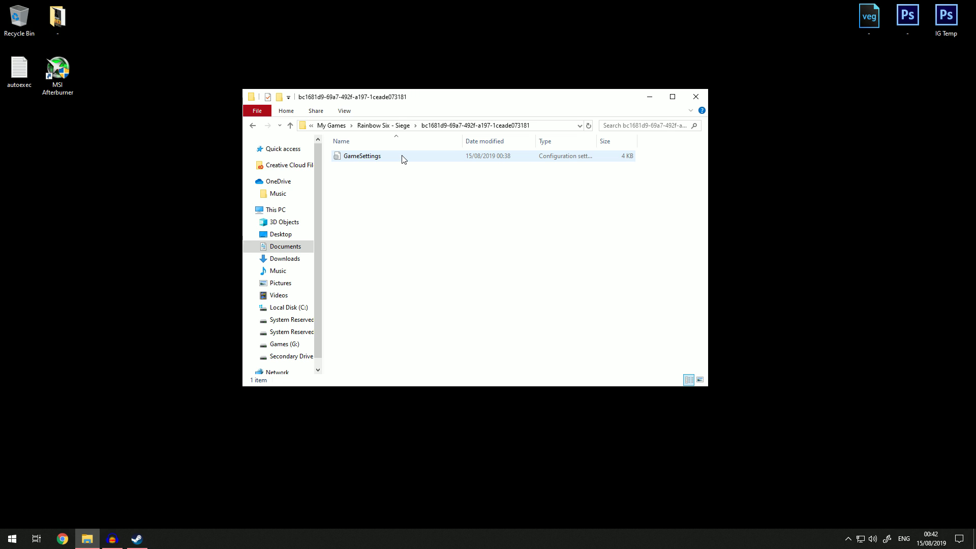
pyautogui.rightClick(374, 156)
# - Change the GameSettings file's Read-only attribute, apply it, and close File Explorer
pyautogui.click(264, 381)
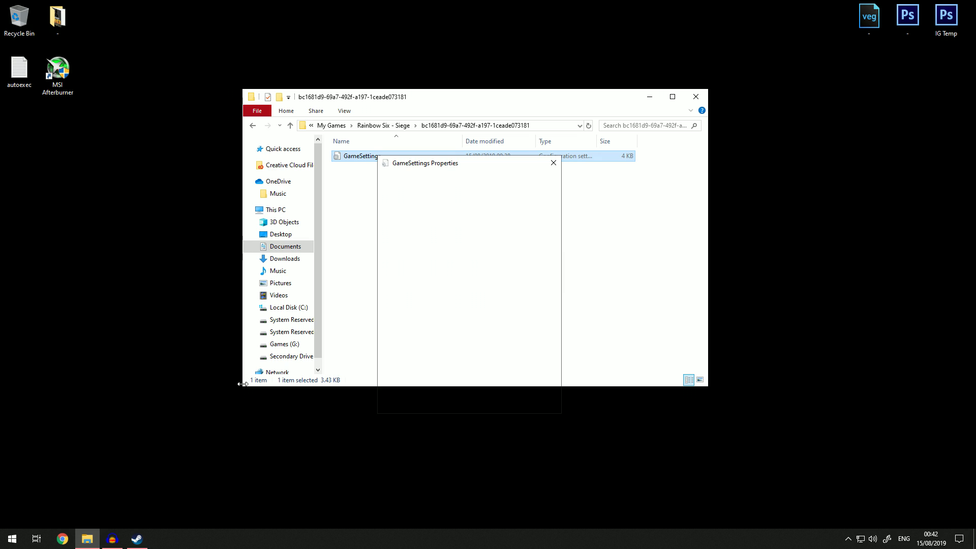
pyautogui.click(430, 350)
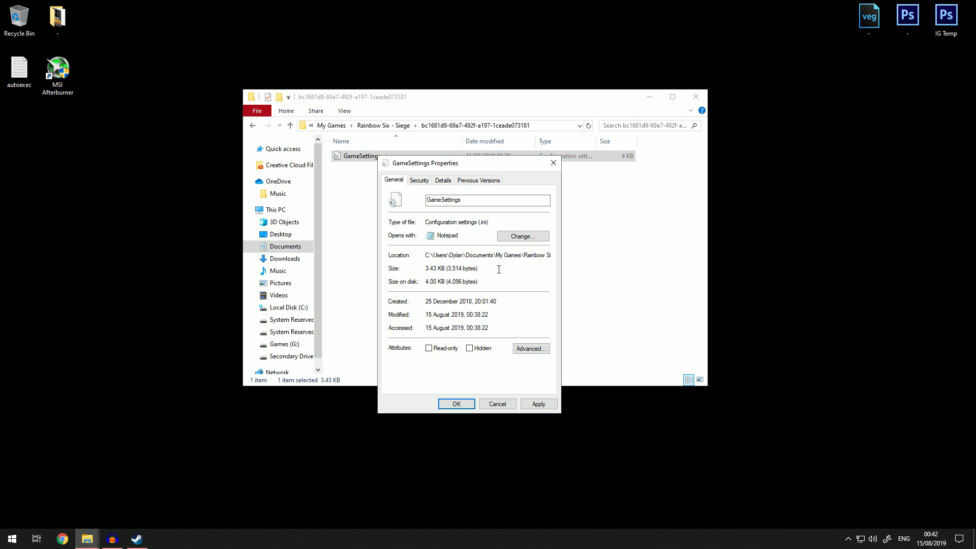
pyautogui.click(537, 405)
pyautogui.click(451, 403)
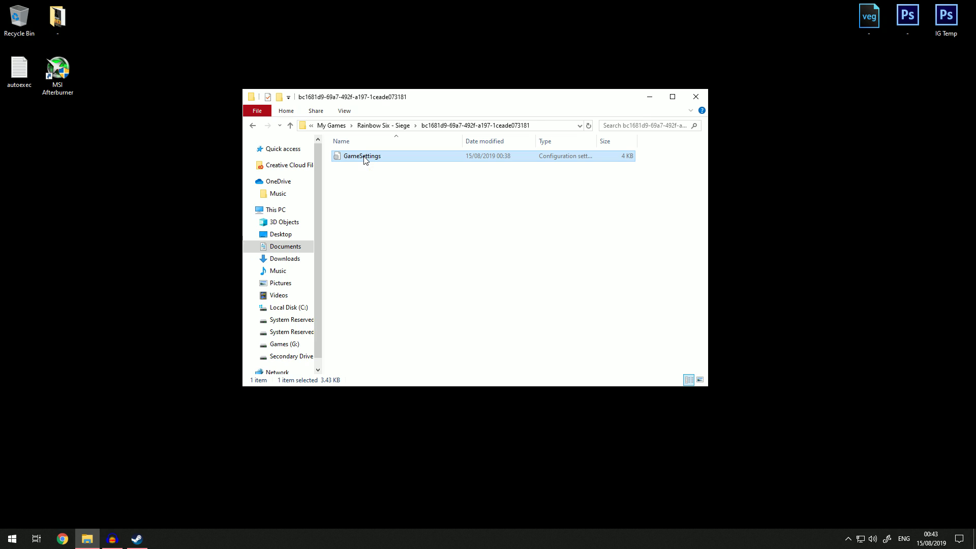
pyautogui.hotkey('alt', 'F4')
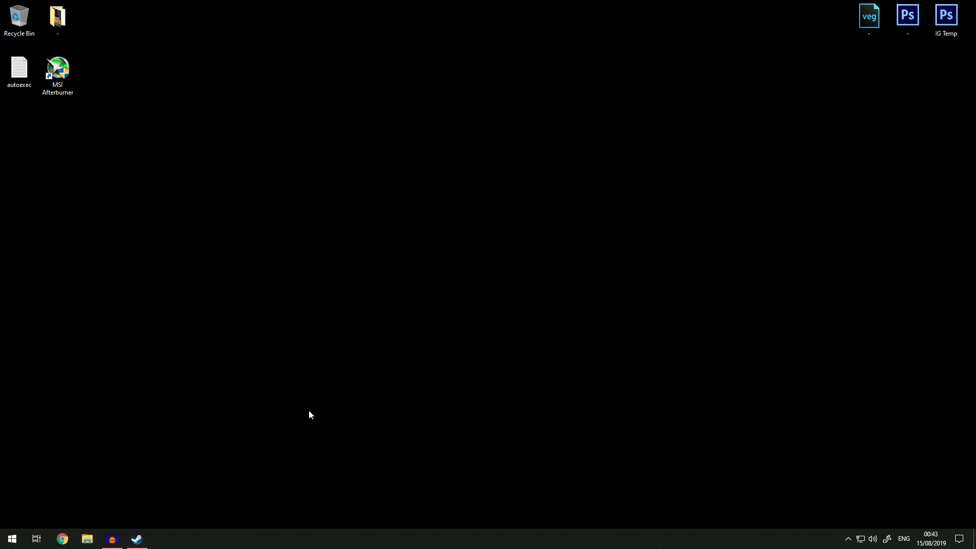
# - Launch Rainbow Six Siege and set the Display resolution to 1440x1080
pyautogui.click(144, 543)
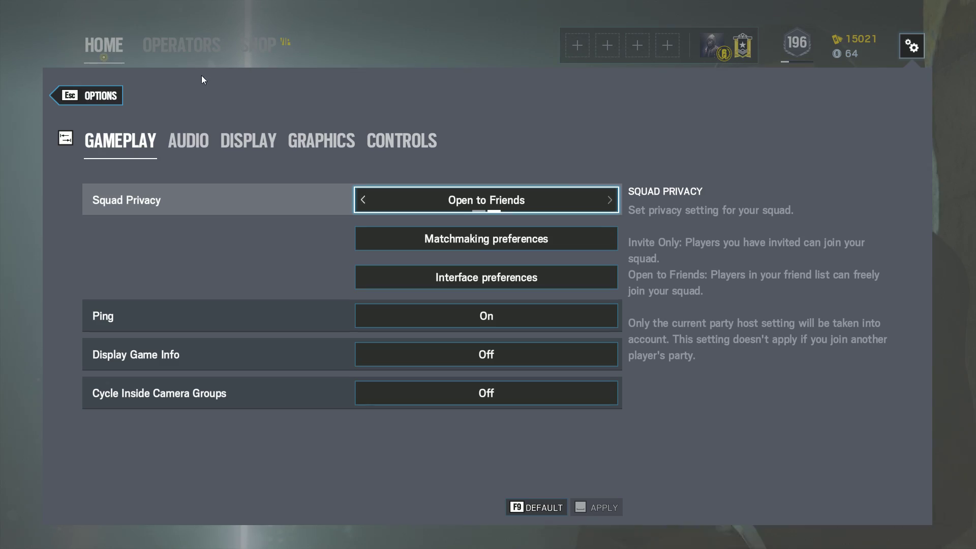
pyautogui.click(248, 140)
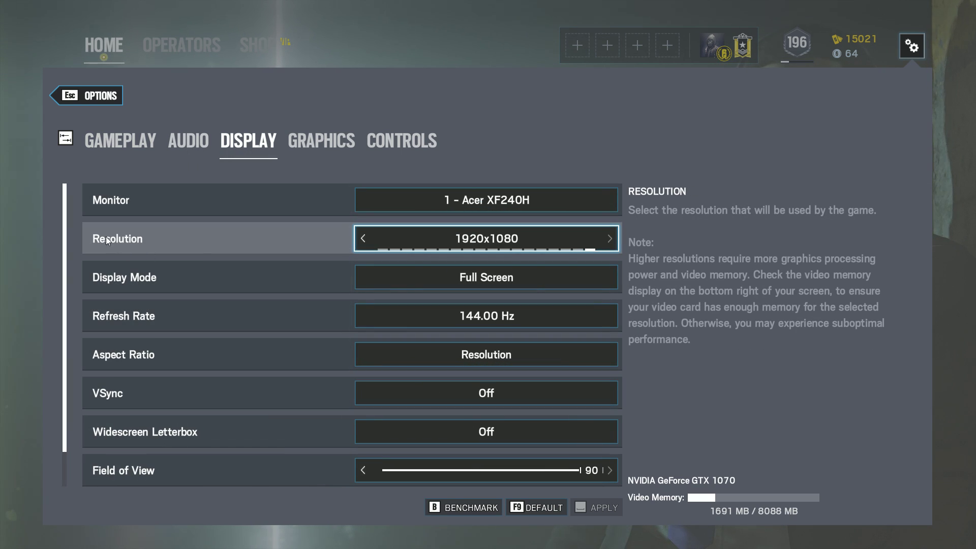
pyautogui.moveTo(583, 249); pyautogui.dragTo(553, 248)
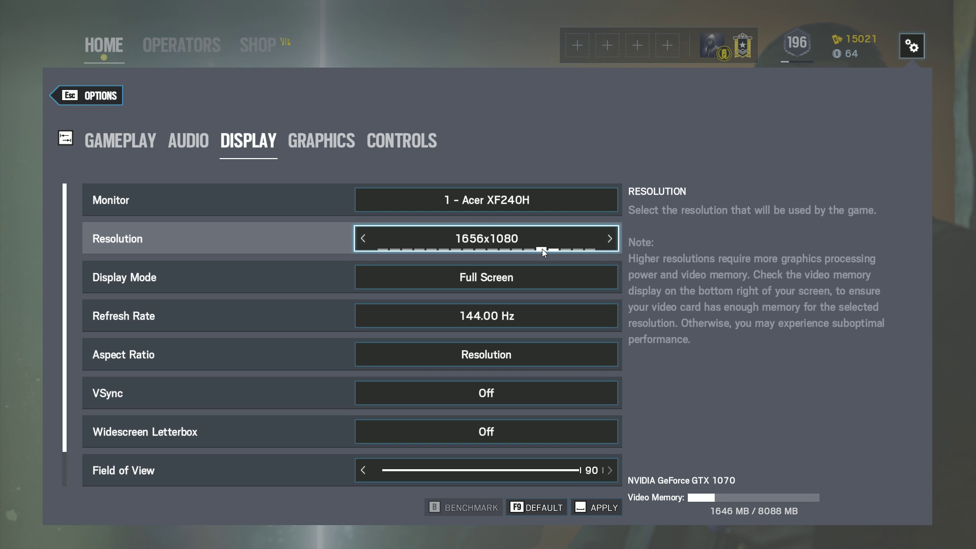
pyautogui.click(515, 248)
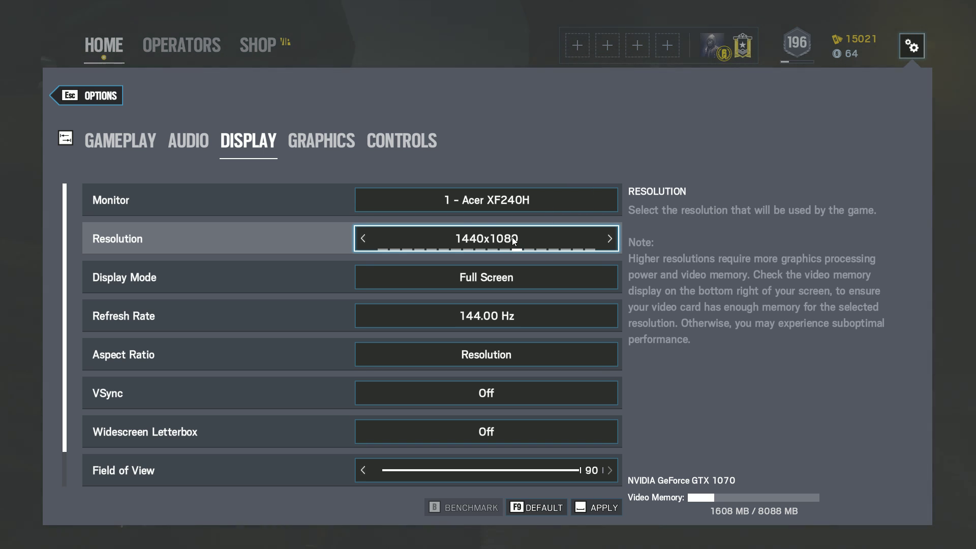
# - Cycle through other resolutions and aspect ratios, then settle back on 1440x1080
pyautogui.click(556, 248)
pyautogui.click(504, 248)
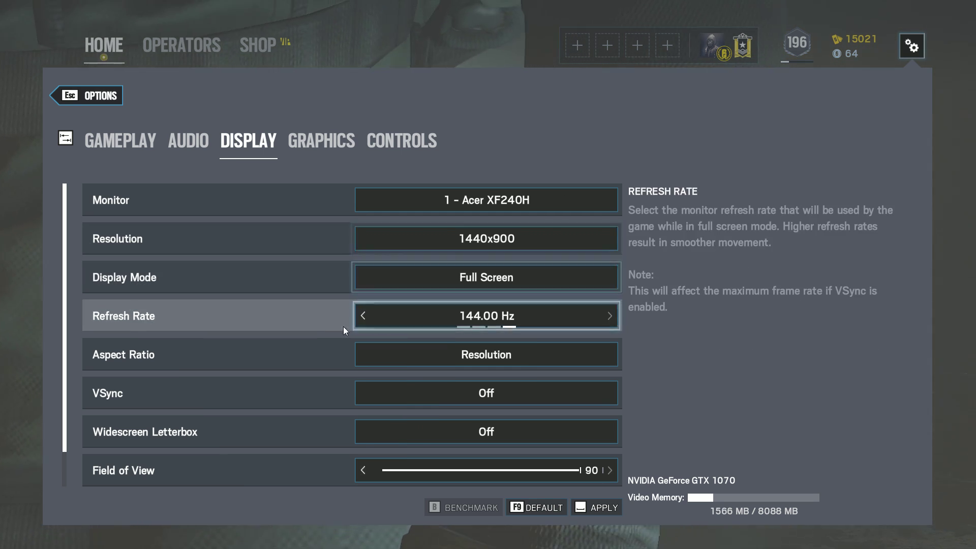
pyautogui.click(447, 359)
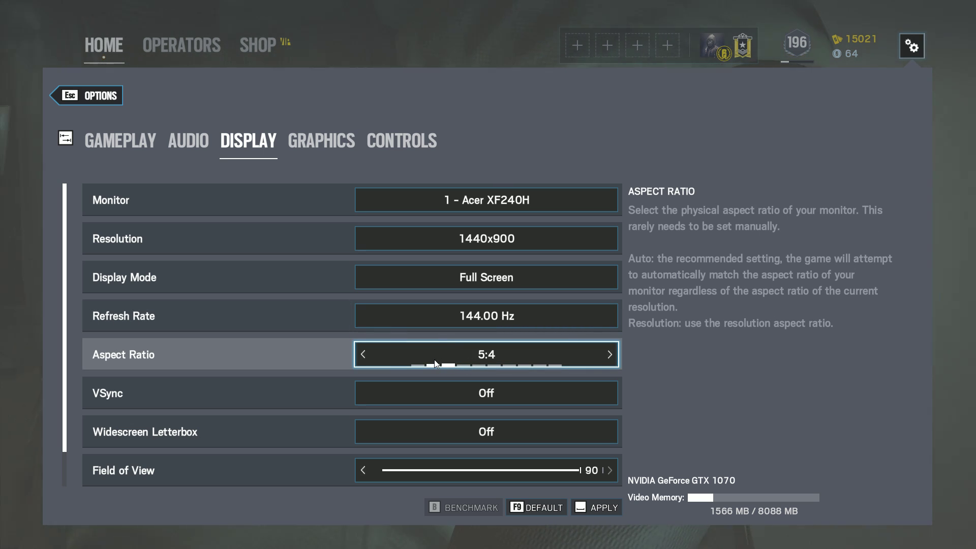
pyautogui.click(433, 360)
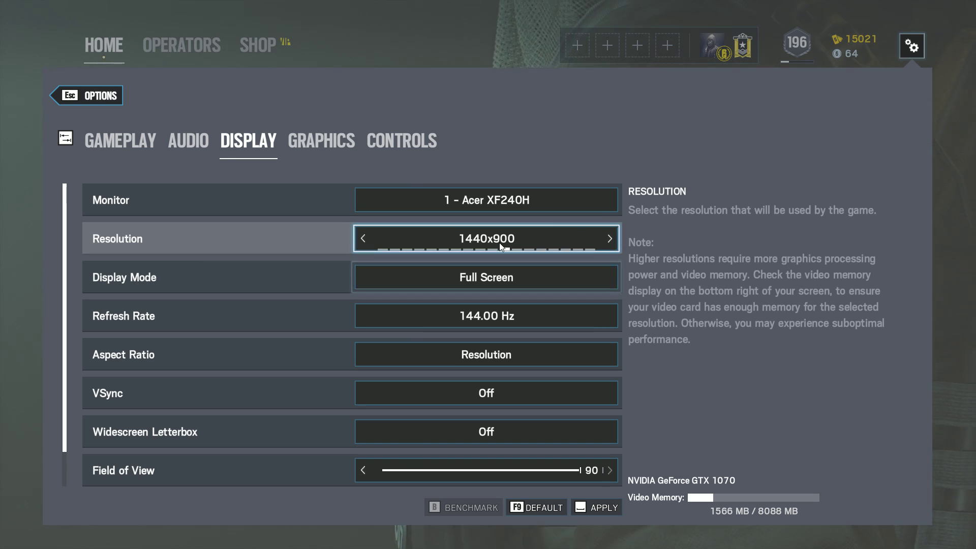
pyautogui.click(520, 245)
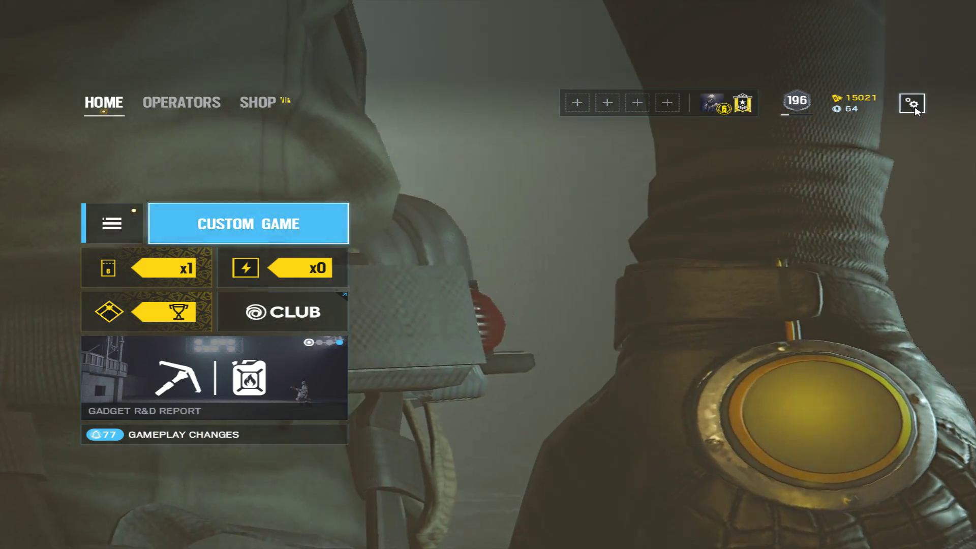
pyautogui.click(912, 104)
pyautogui.click(660, 131)
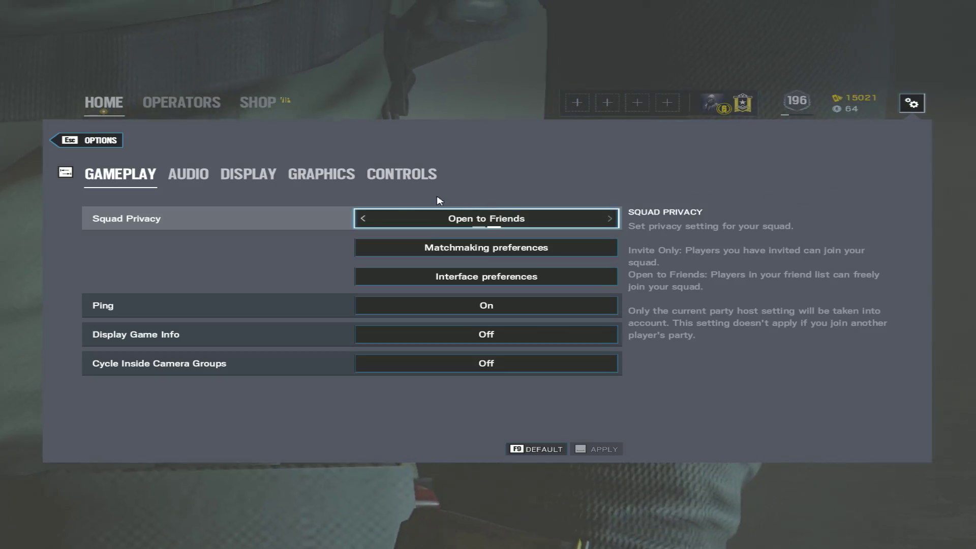
pyautogui.click(321, 174)
pyautogui.click(265, 176)
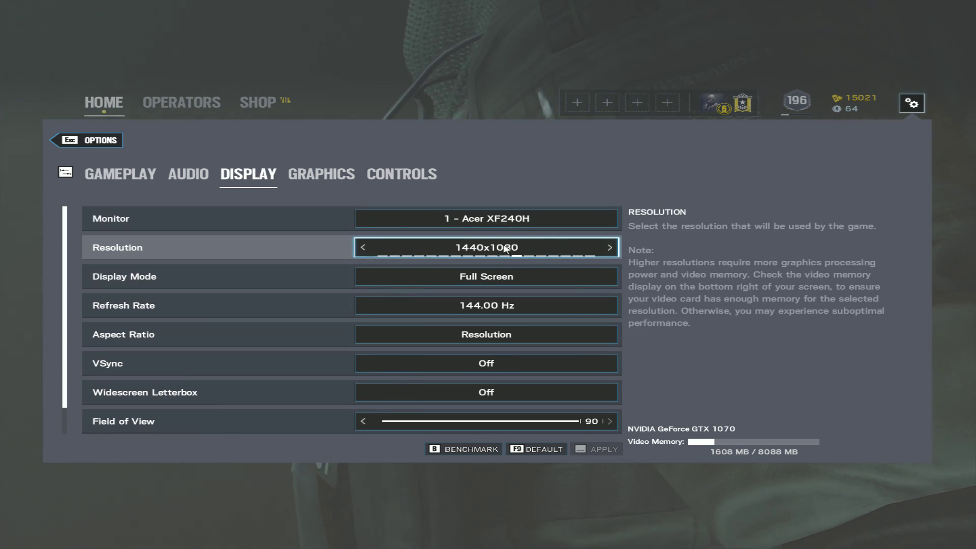
pyautogui.press('Escape')
pyautogui.press('Escape')
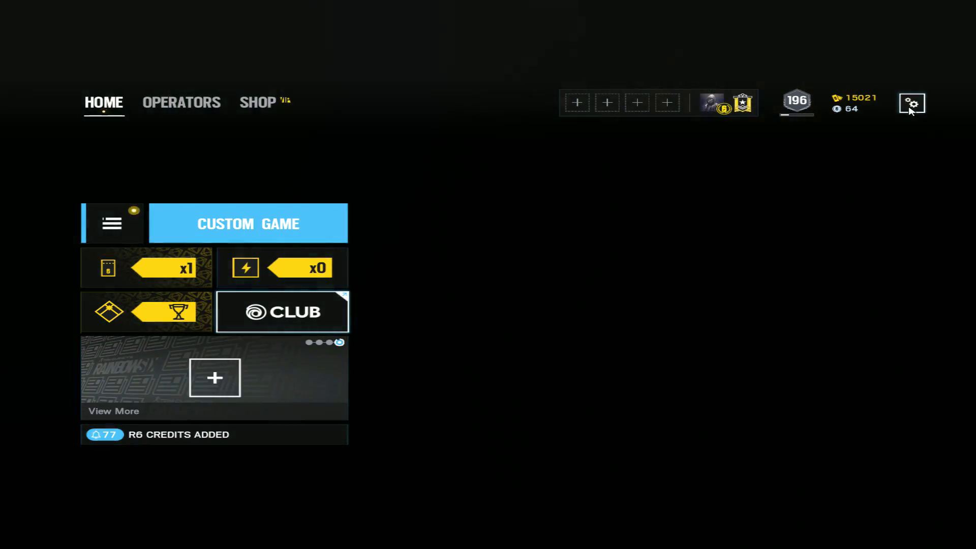
pyautogui.click(909, 110)
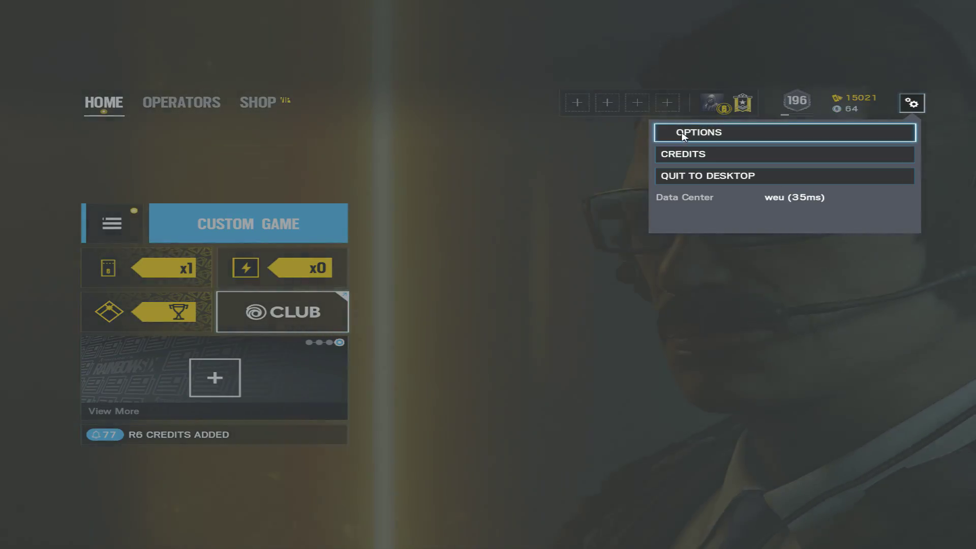
pyautogui.click(687, 132)
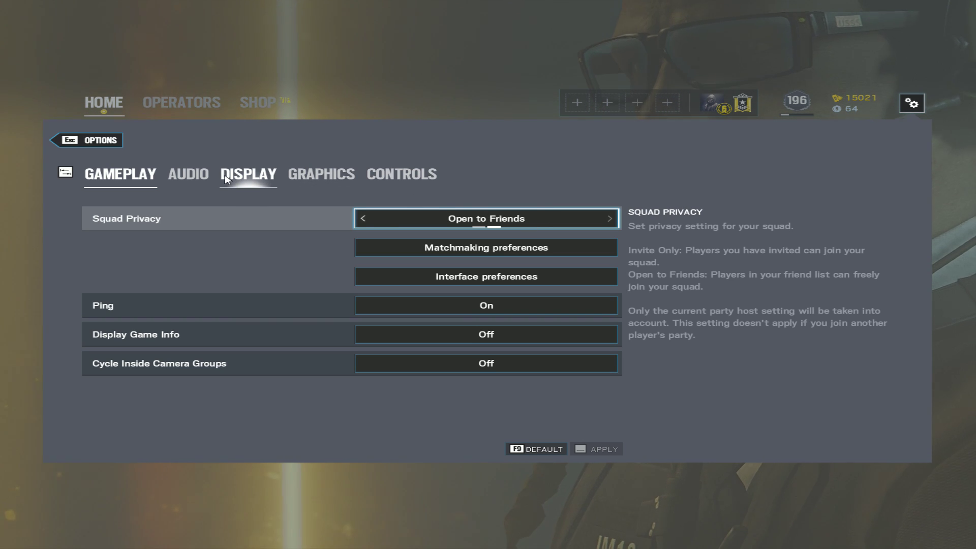
pyautogui.click(247, 176)
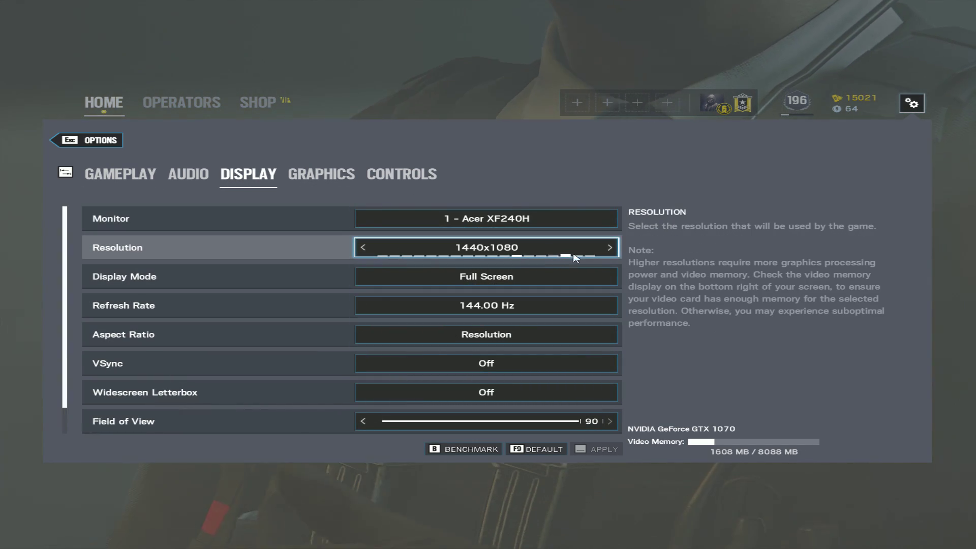
pyautogui.click(588, 254)
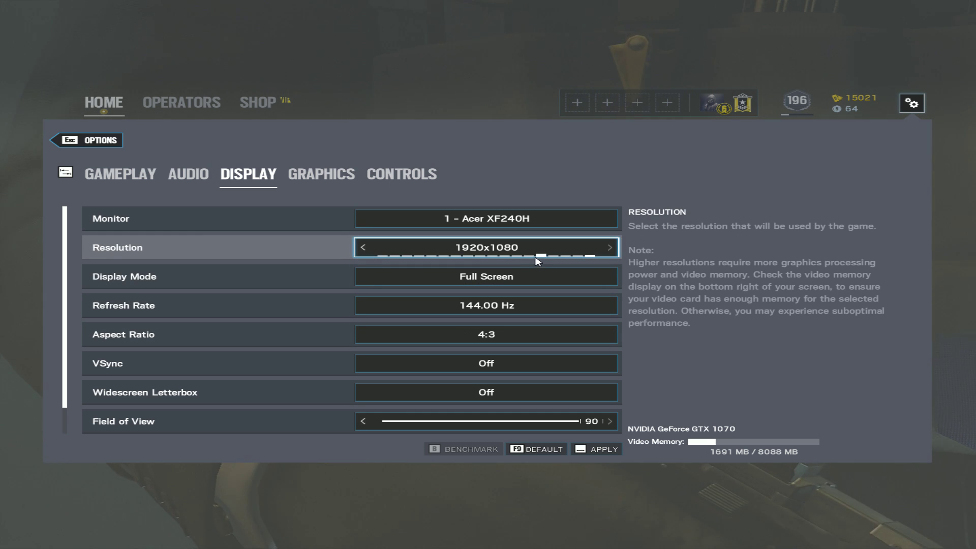
pyautogui.click(537, 255)
pyautogui.click(521, 256)
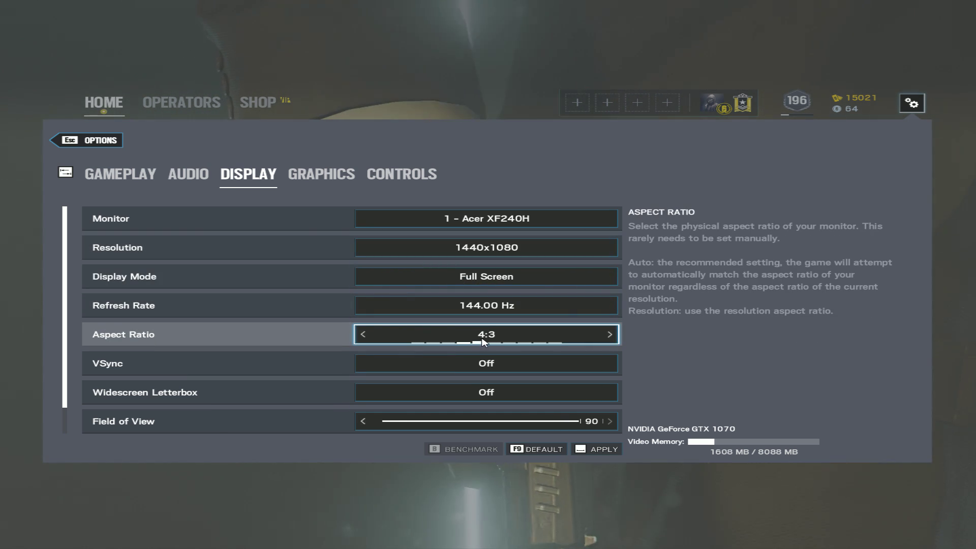
pyautogui.click(433, 342)
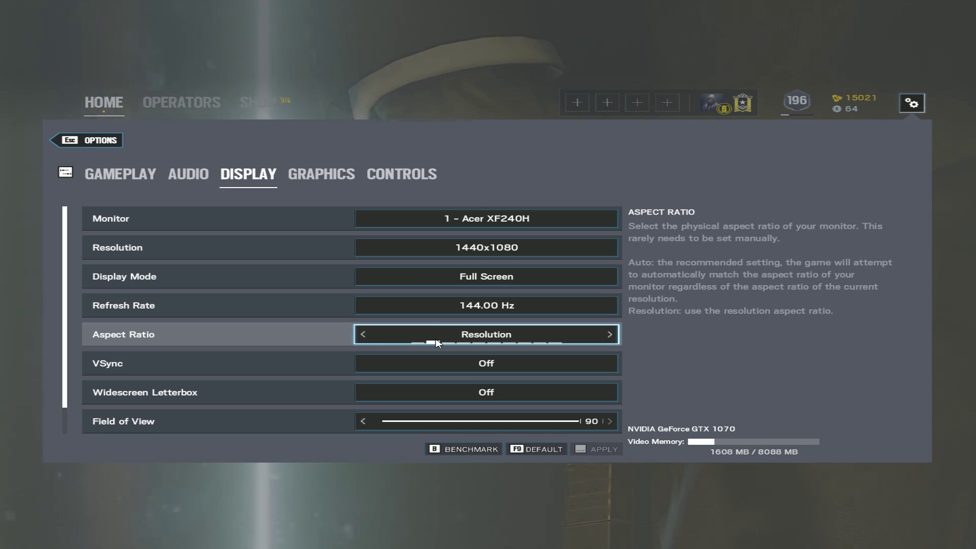
pyautogui.press('Escape')
pyautogui.press('Escape')
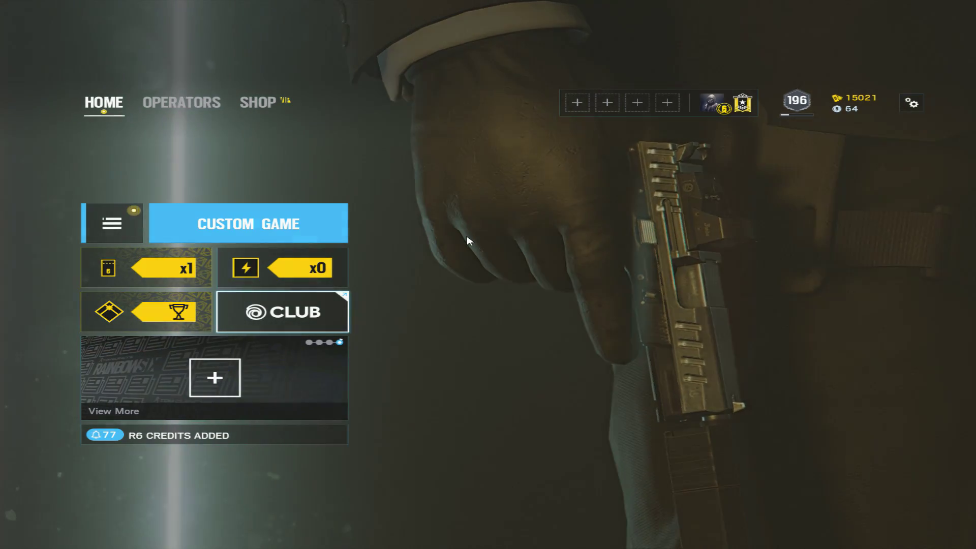